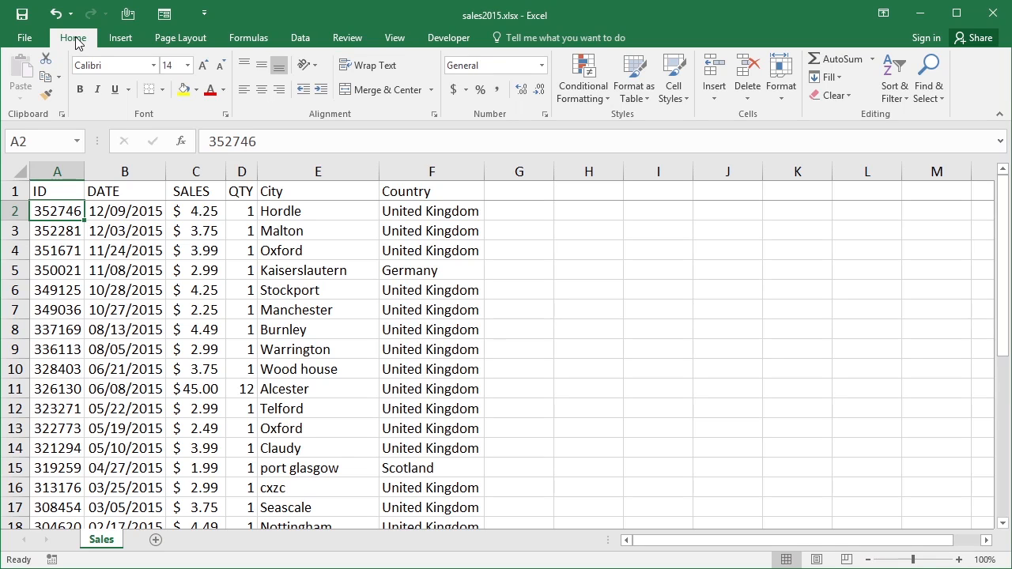
Insert a PivotChart from the range Sales!$A$1:$F$31, placed on a new worksheet
left_click(123, 39)
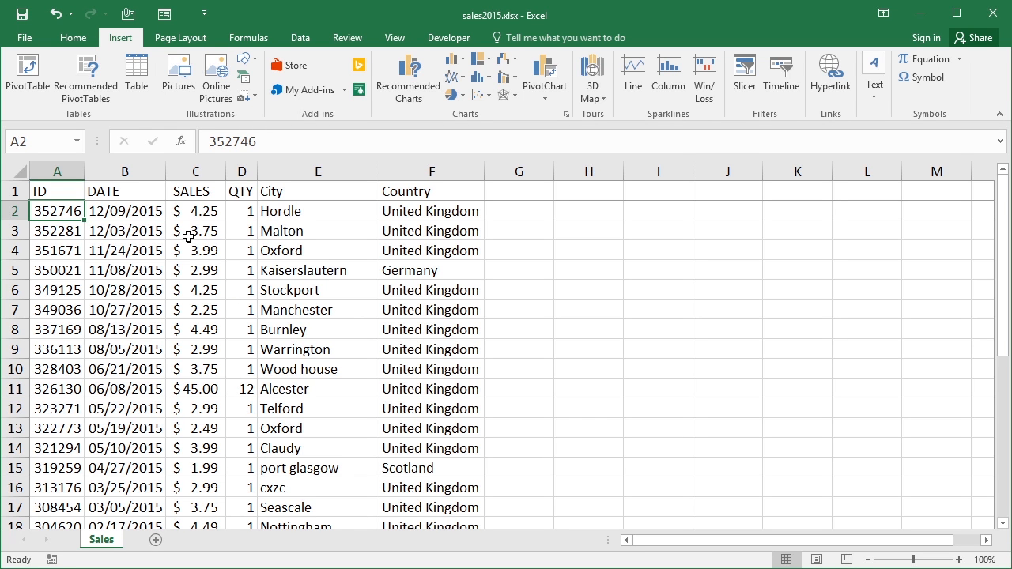
left_click(547, 98)
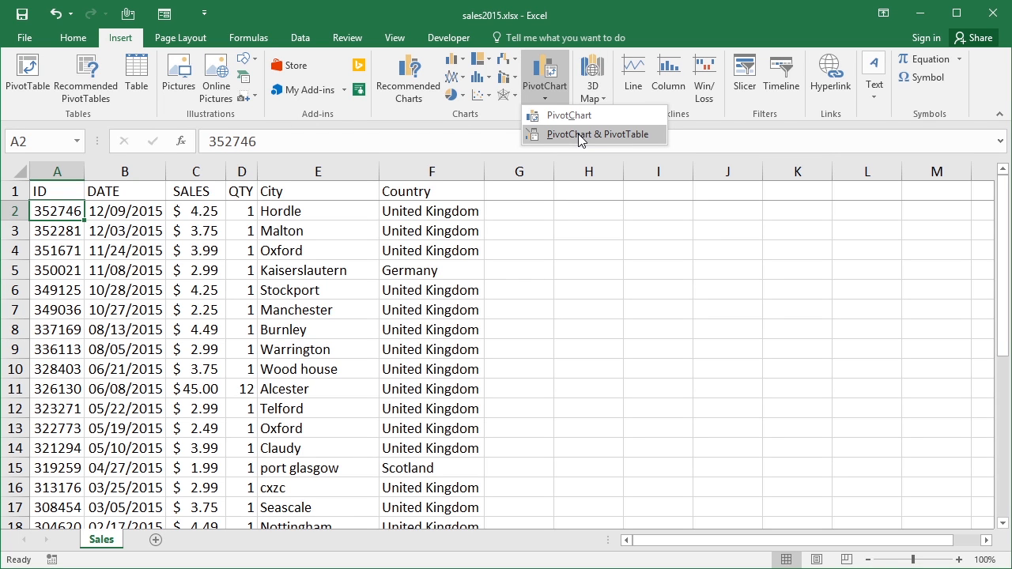
left_click(590, 117)
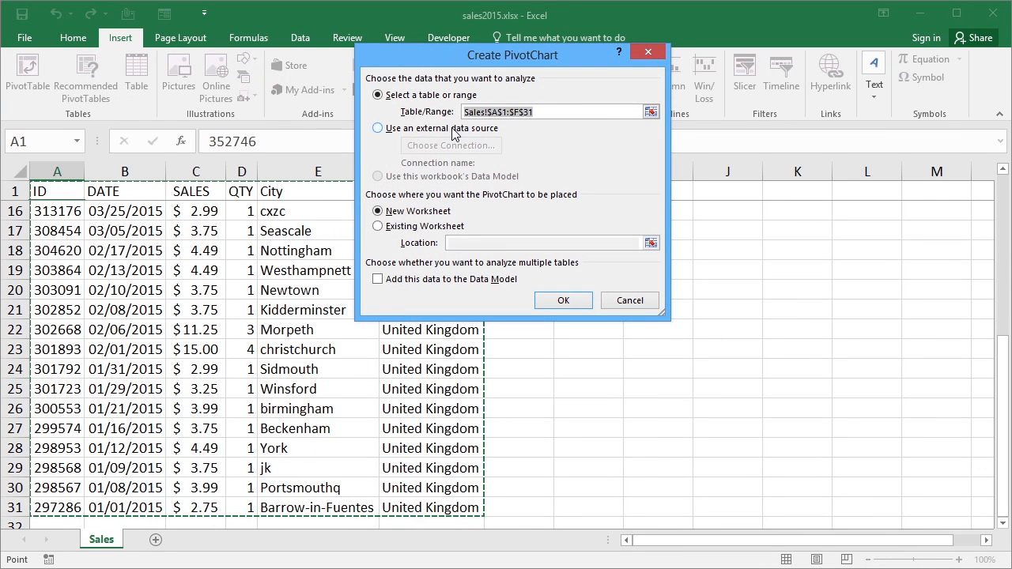
left_click(564, 300)
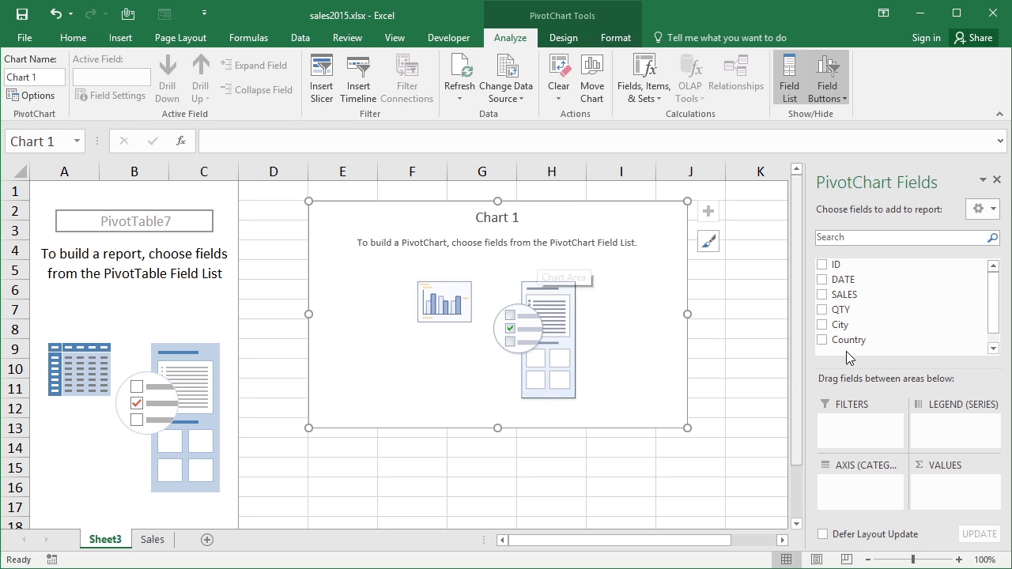
Plot the sum of SALES by DATE on the category axis, and move the chart closer to the pivot table
left_click_drag(843, 280, 874, 495)
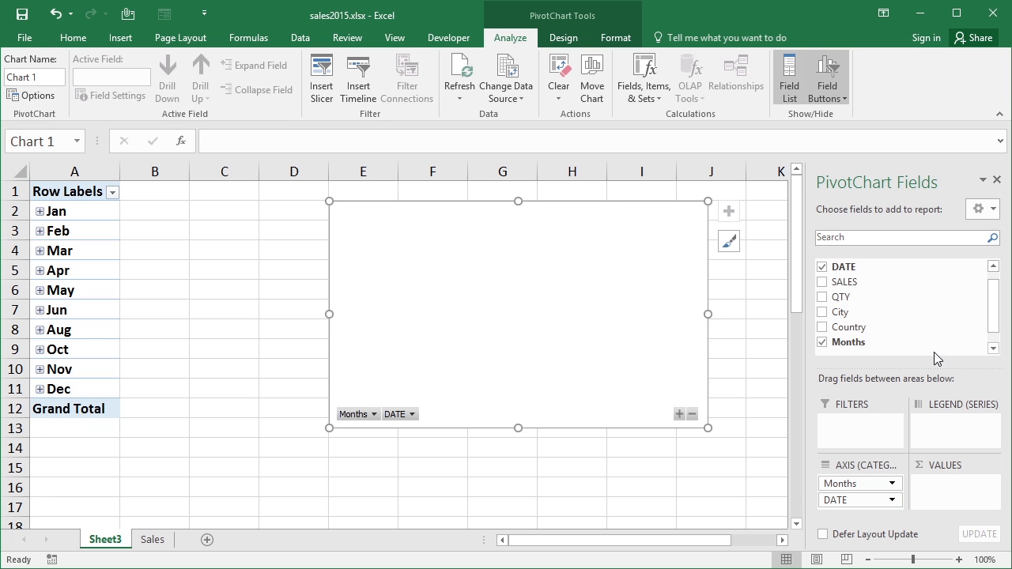
mouse_move(994, 323)
left_mouse_down()
mouse_move(1001, 355)
mouse_move(1006, 314)
left_mouse_up()
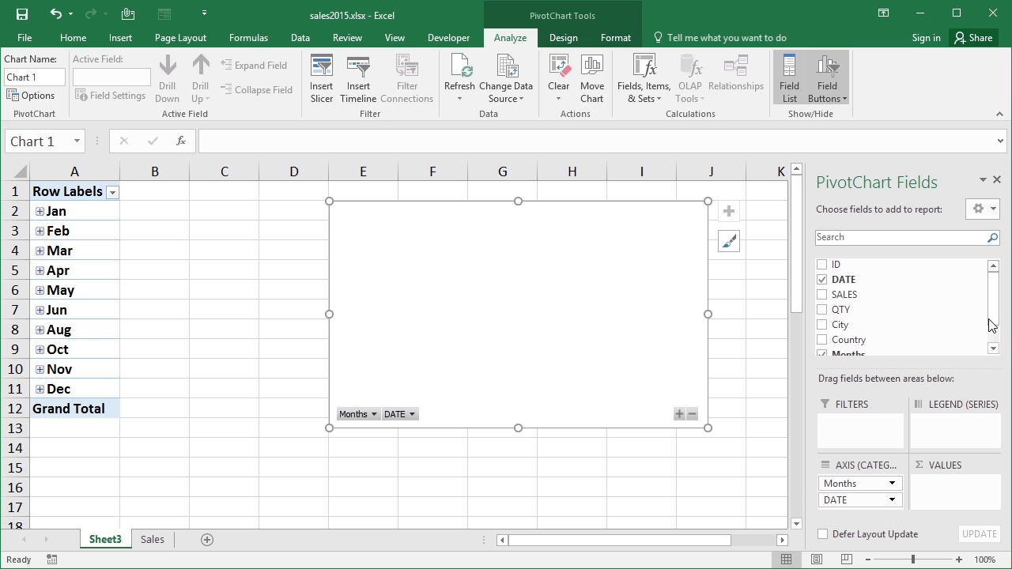
left_click_drag(846, 295, 954, 490)
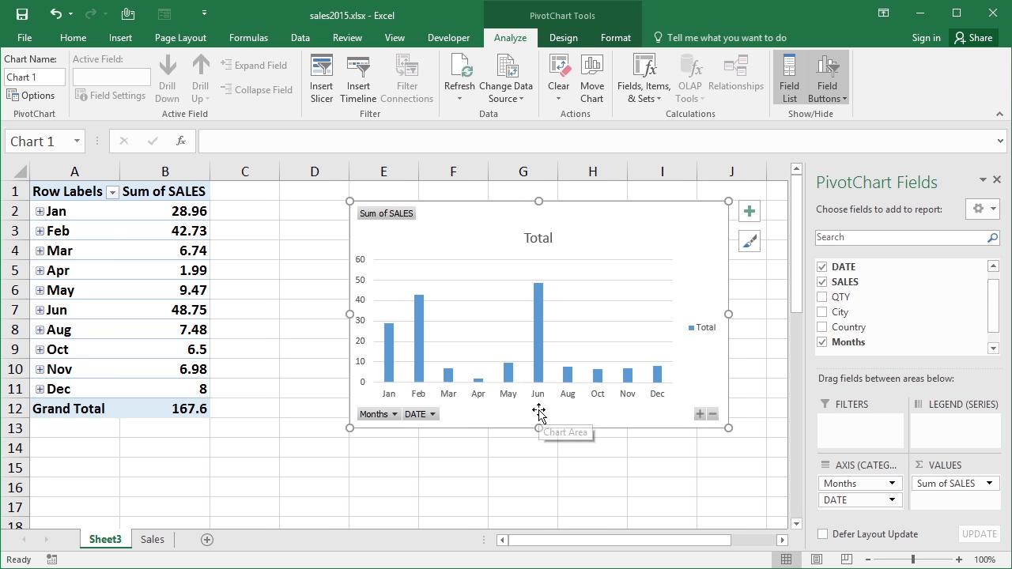
left_click_drag(577, 229, 539, 227)
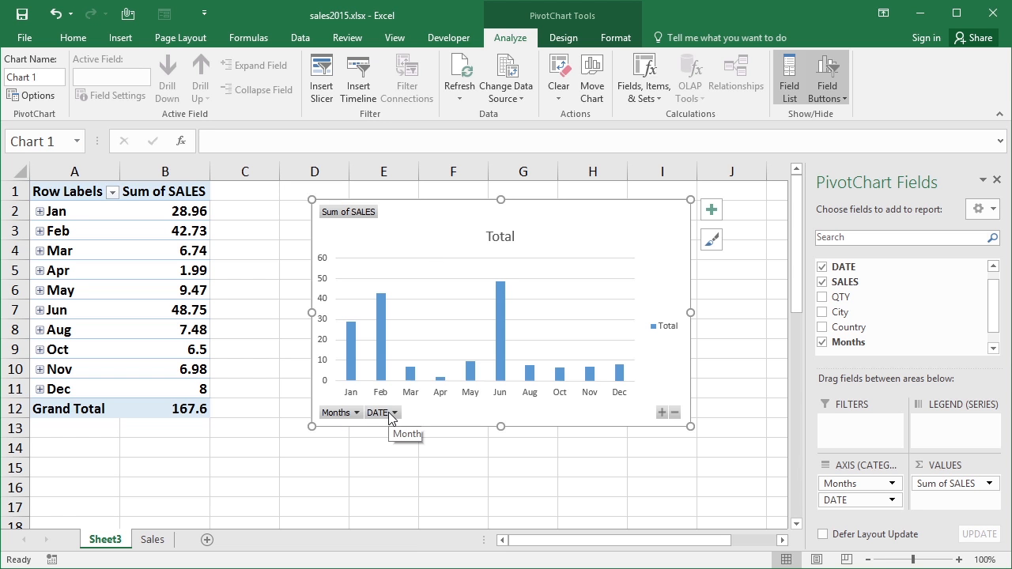
Expand the Jan group in the pivot table to its individual dates, and collapse it again
left_click(57, 204)
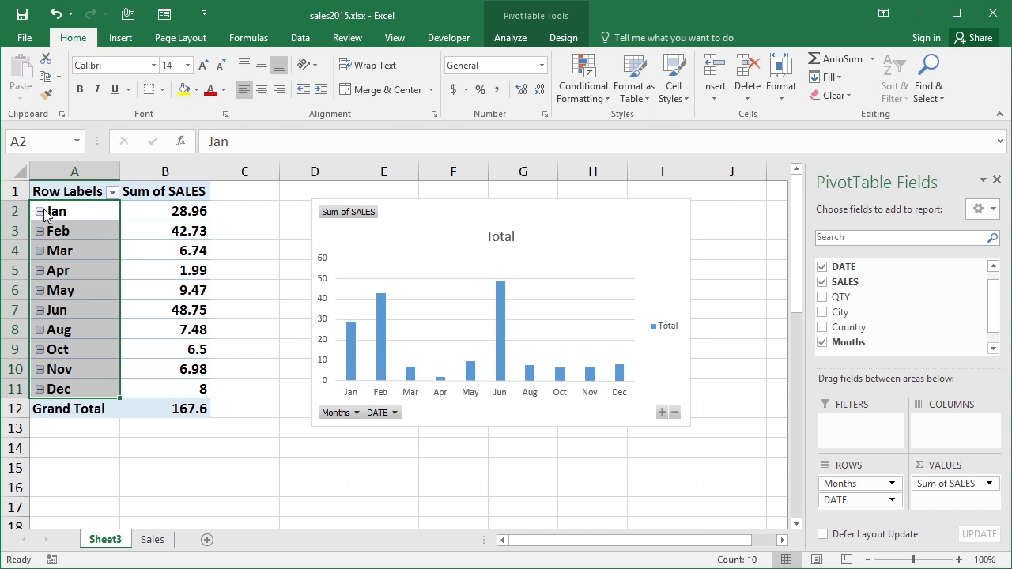
left_click(40, 212)
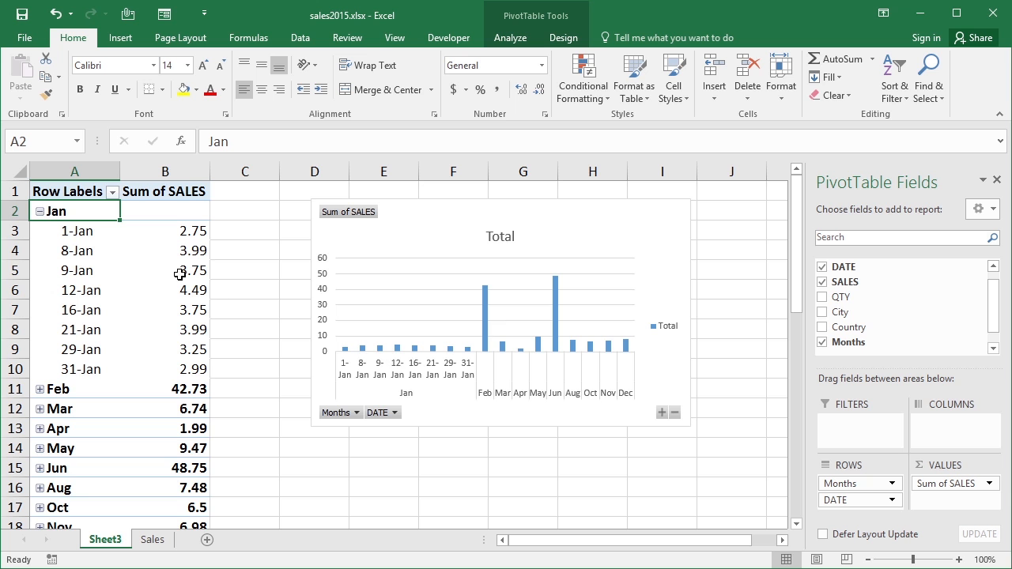
left_click(41, 212)
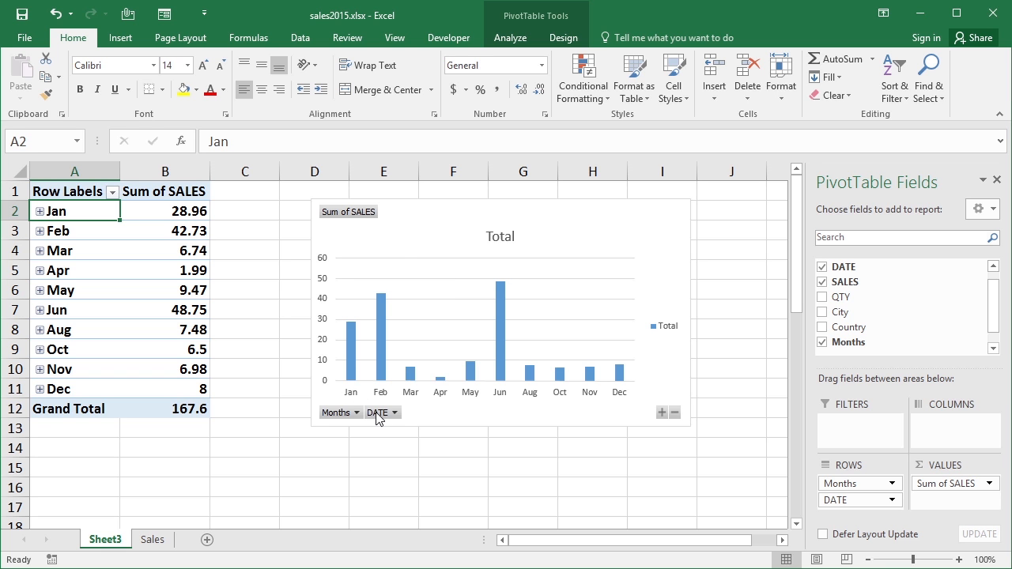
Change the PivotChart's type from Clustered Column to Line
left_click(559, 223)
left_click(510, 38)
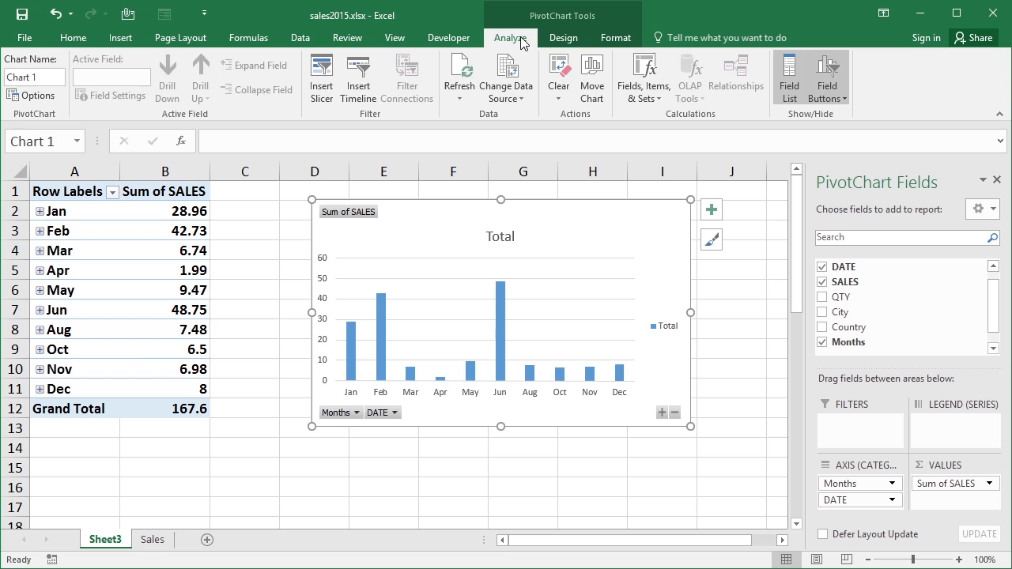
left_click(561, 38)
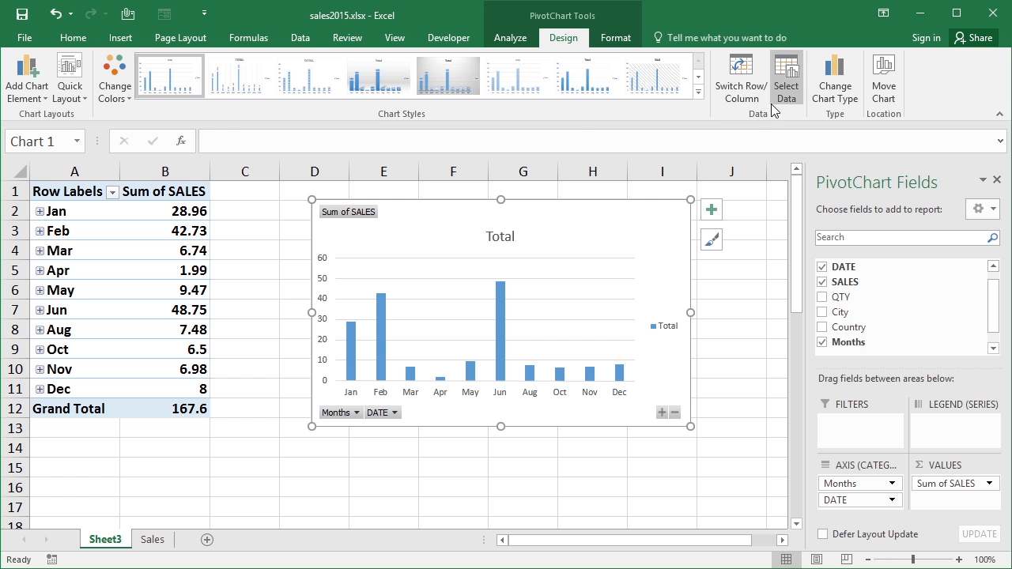
left_click(828, 87)
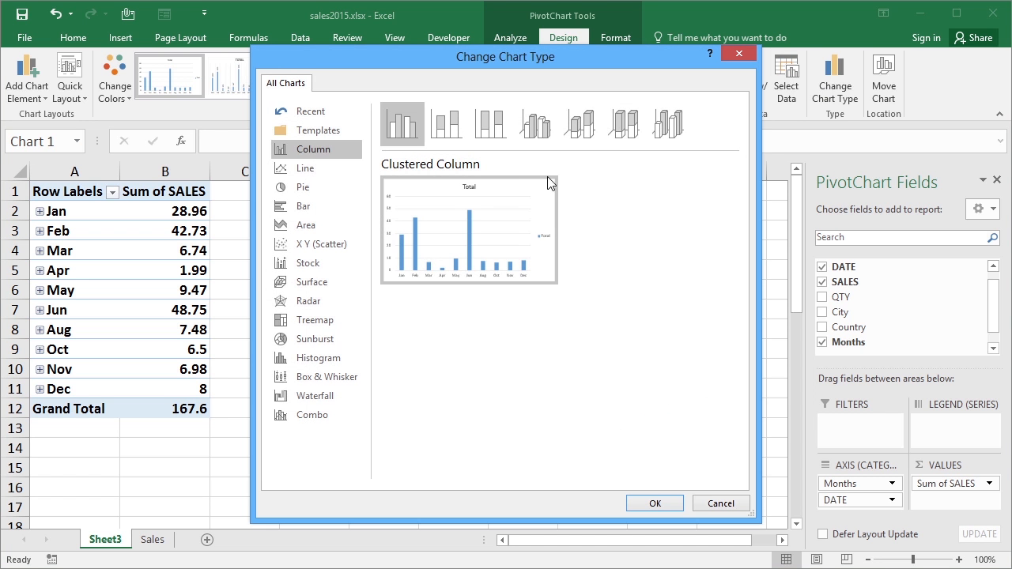
left_click(305, 167)
left_click(655, 504)
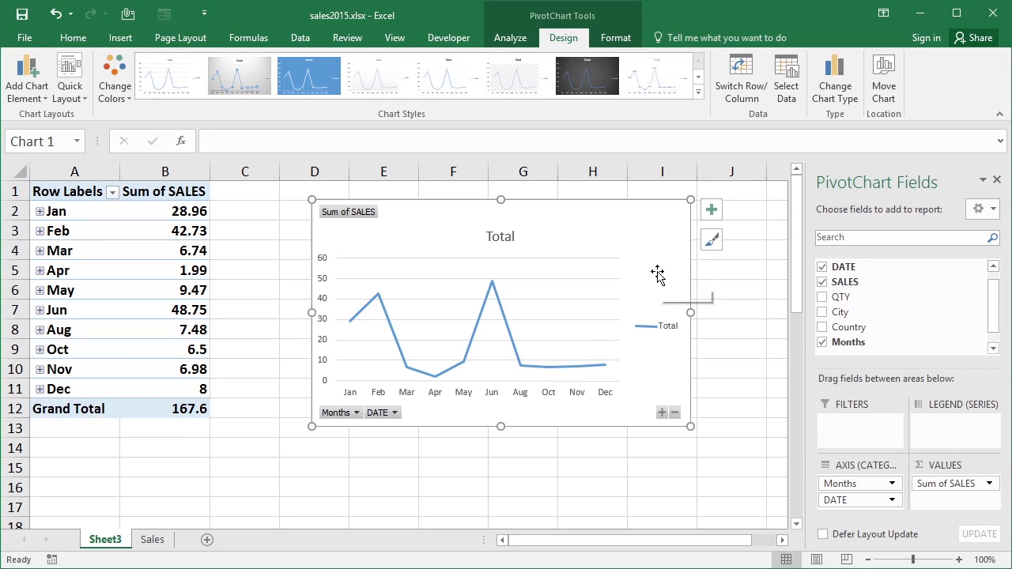
left_click(615, 38)
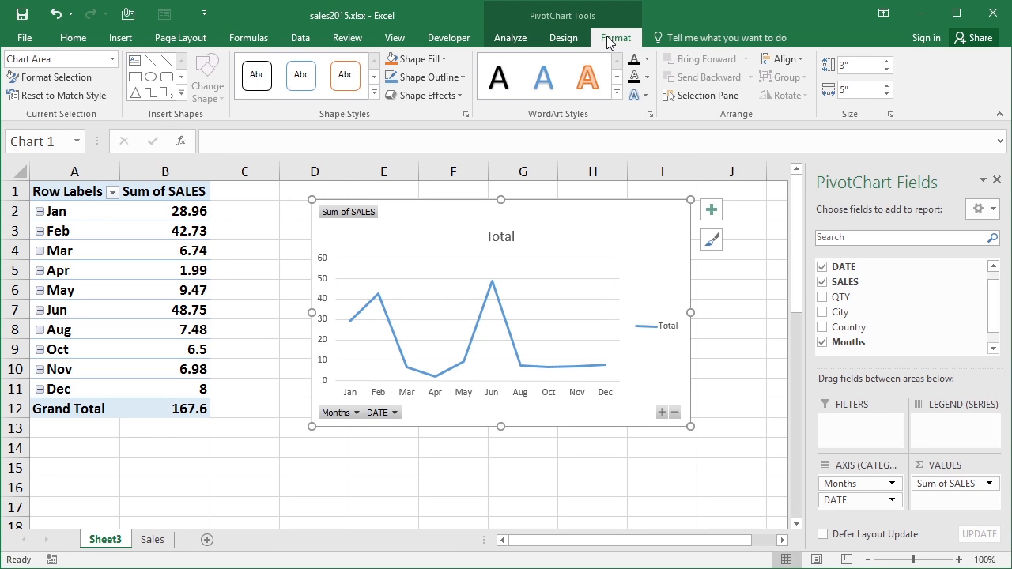
left_click(566, 39)
left_click(614, 38)
left_click(518, 39)
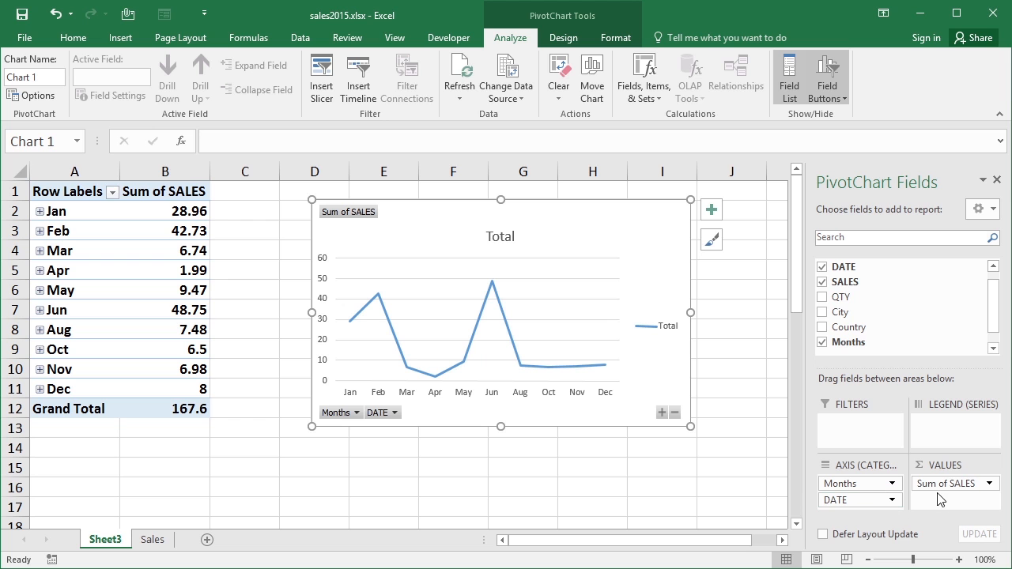
Take SALES out of the chart values, add it back, and summarize it by Average
left_click_drag(921, 483, 935, 305)
left_click_drag(862, 283, 933, 314)
left_click_drag(842, 266, 963, 499)
left_click(988, 483)
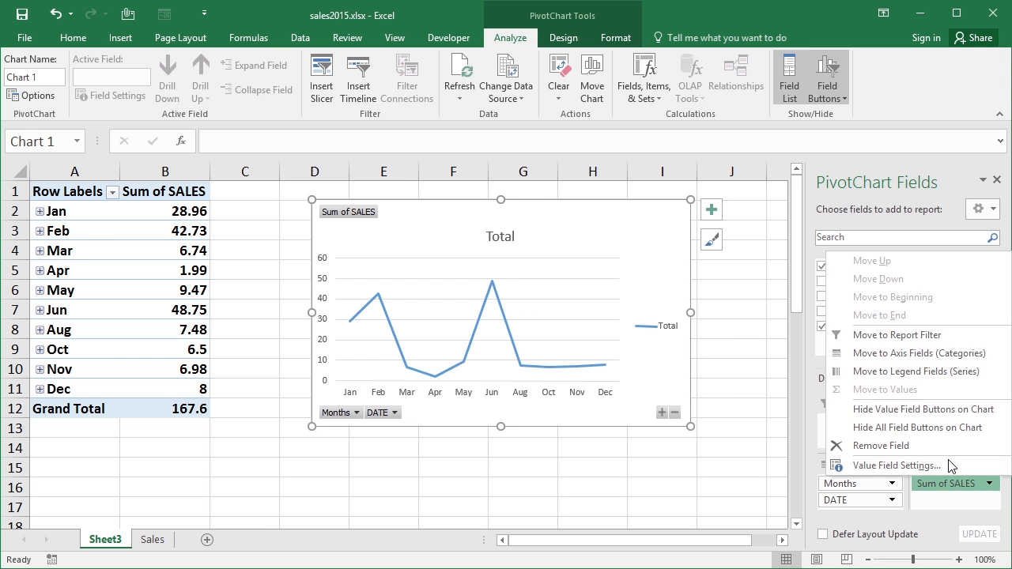
left_click(870, 463)
left_click(426, 216)
left_click(558, 290)
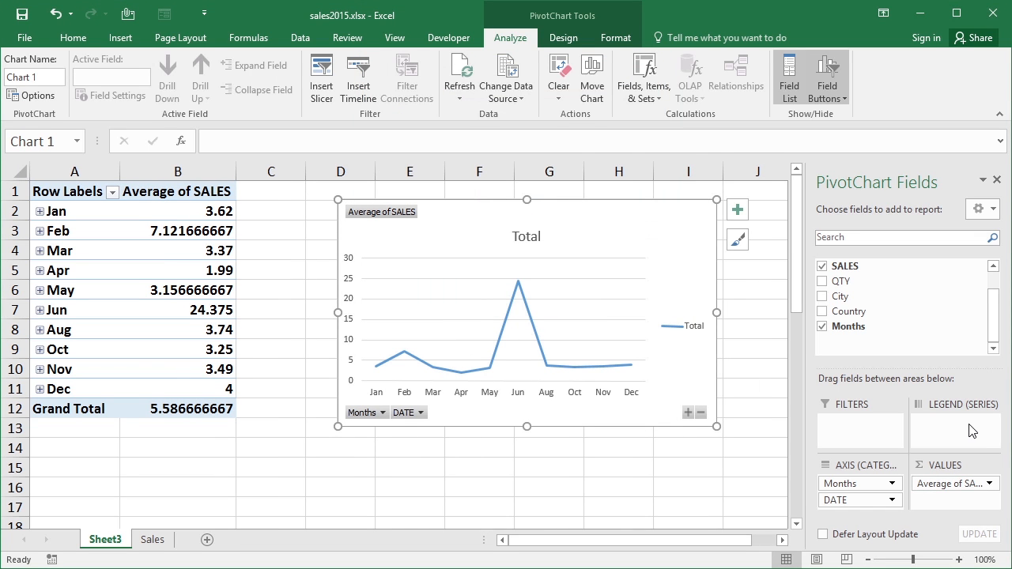
Replace SALES with QTY in the chart values, add Country as the legend series, and shift the chart slightly
left_click_drag(953, 484, 857, 312)
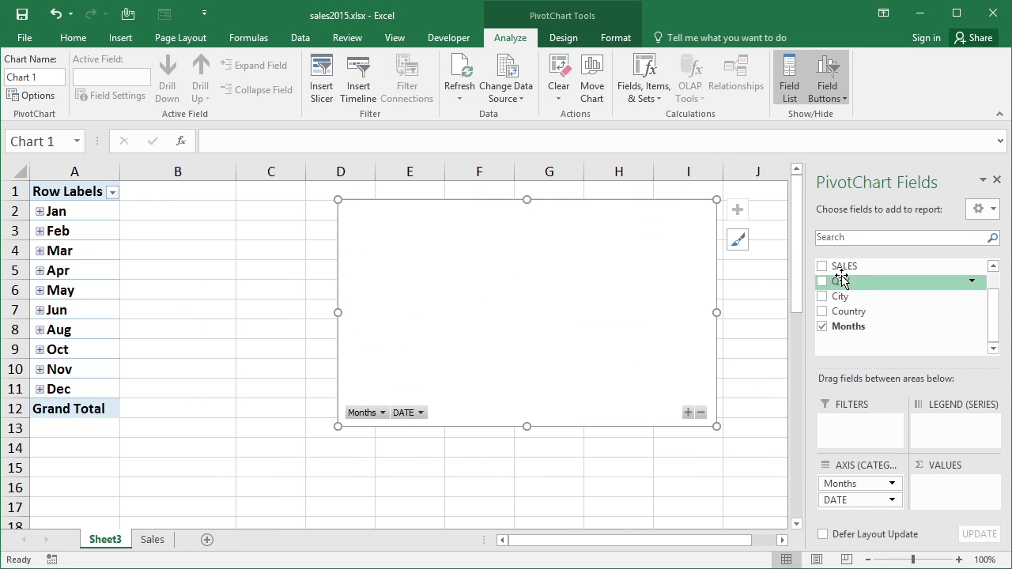
left_click(842, 281)
left_click_drag(842, 310, 941, 425)
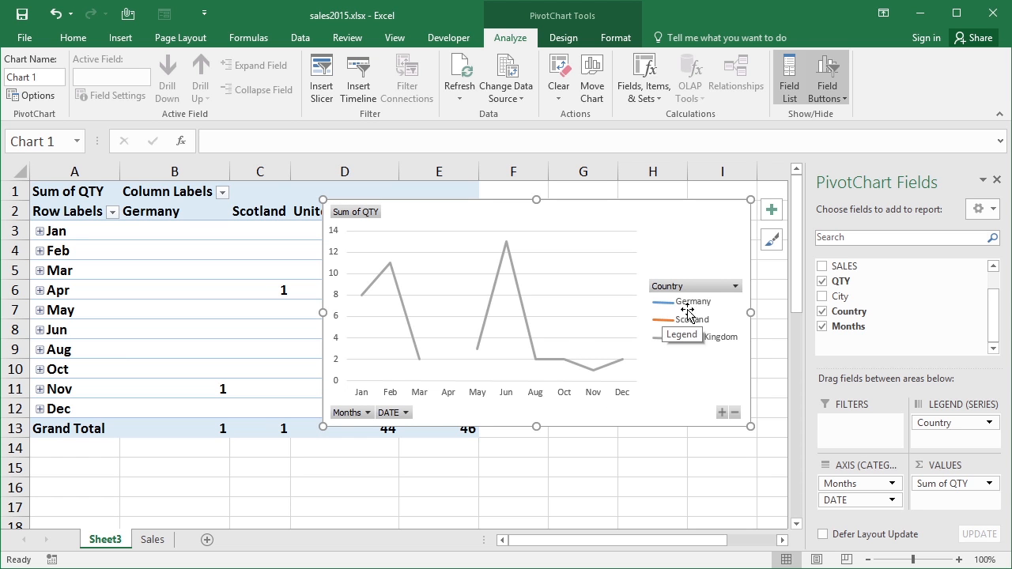
mouse_move(535, 219)
left_mouse_down()
mouse_move(526, 293)
mouse_move(547, 429)
mouse_move(493, 235)
mouse_move(554, 218)
left_mouse_up()
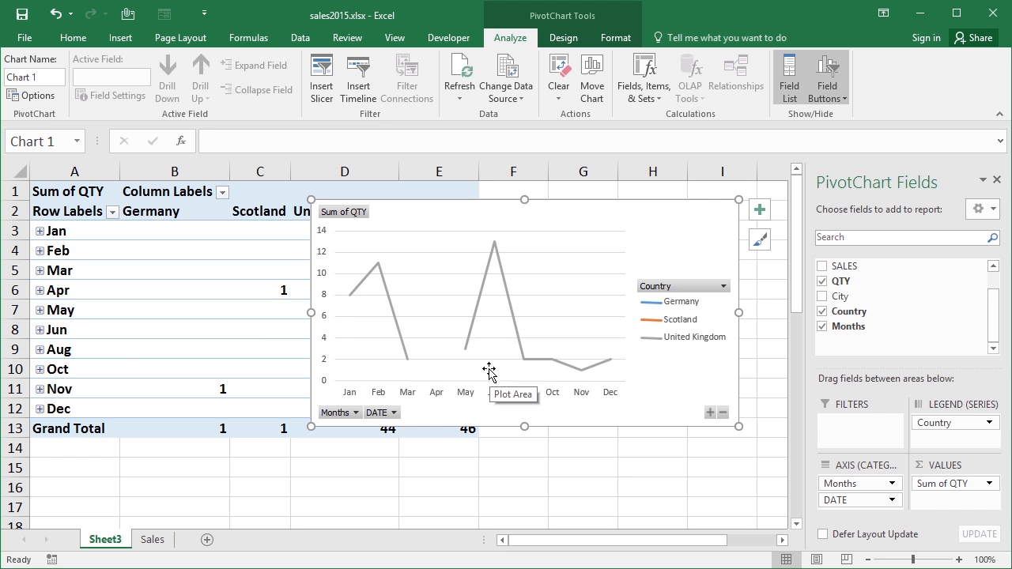
Change the chart of QTY by country to a Clustered Column chart
left_click(563, 37)
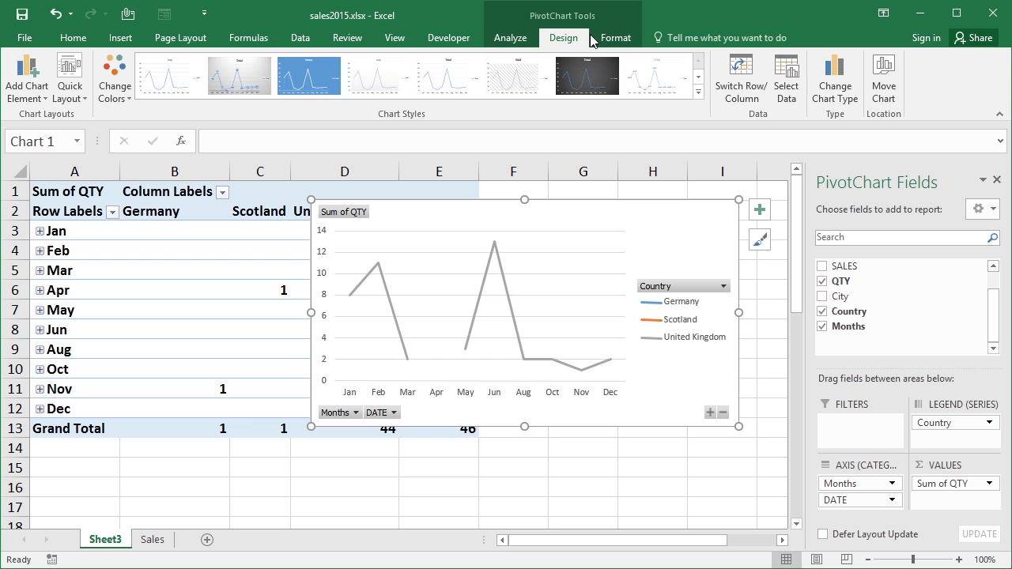
left_click(823, 89)
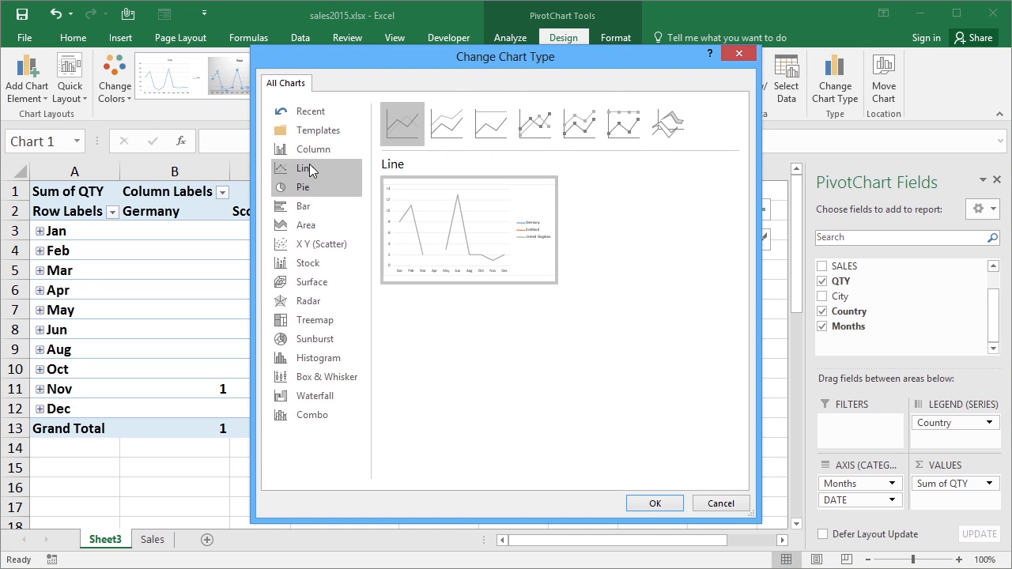
left_click(313, 149)
left_click(661, 507)
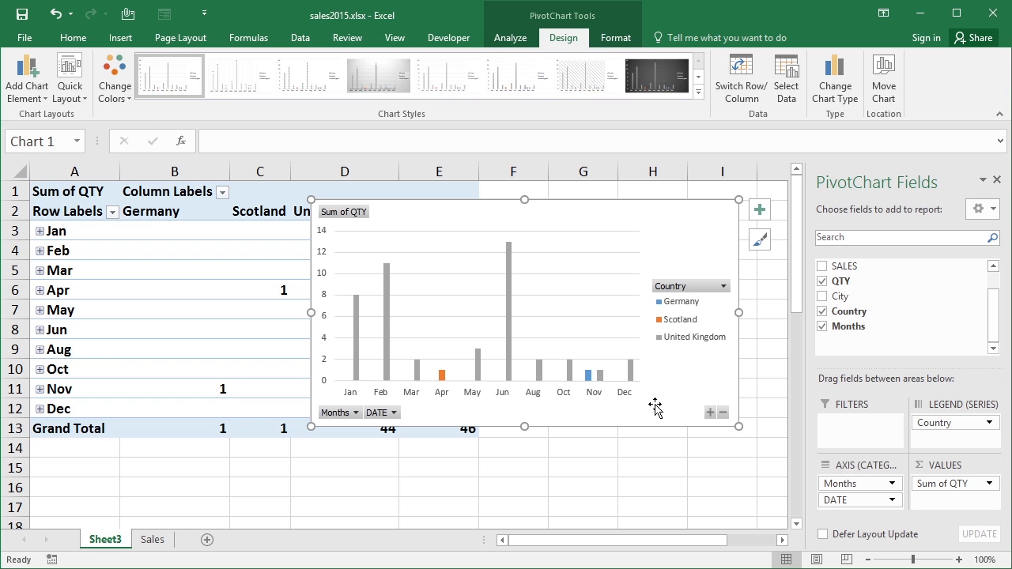
Remove Months and DATE from the category axis and move Country from the legend to the axis
left_click_drag(889, 481, 911, 333)
left_click_drag(865, 492, 852, 340)
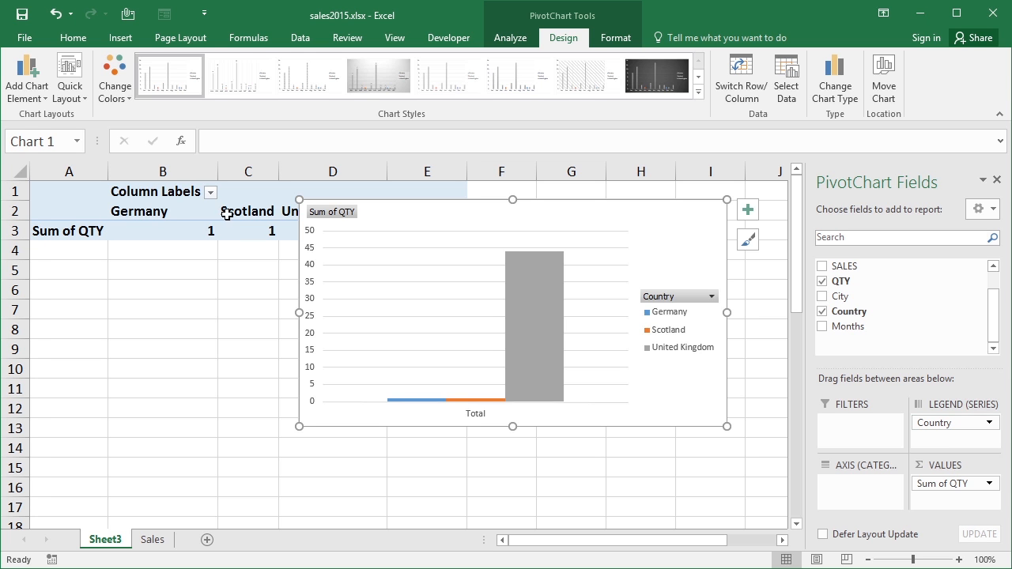
left_click_drag(926, 423, 863, 488)
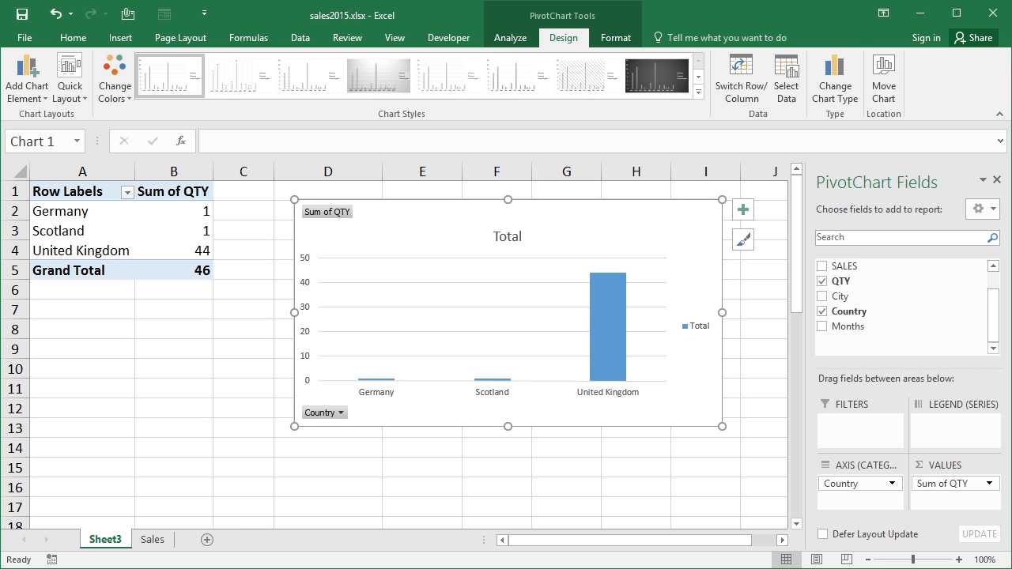
Change the chart of QTY per country to a Line chart
left_click(835, 85)
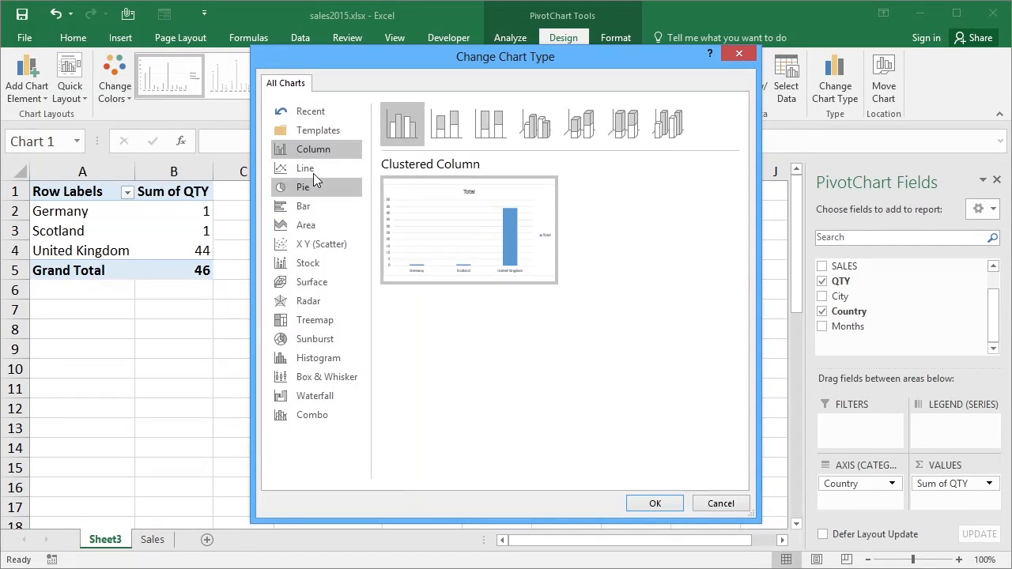
left_click(313, 171)
left_click(661, 504)
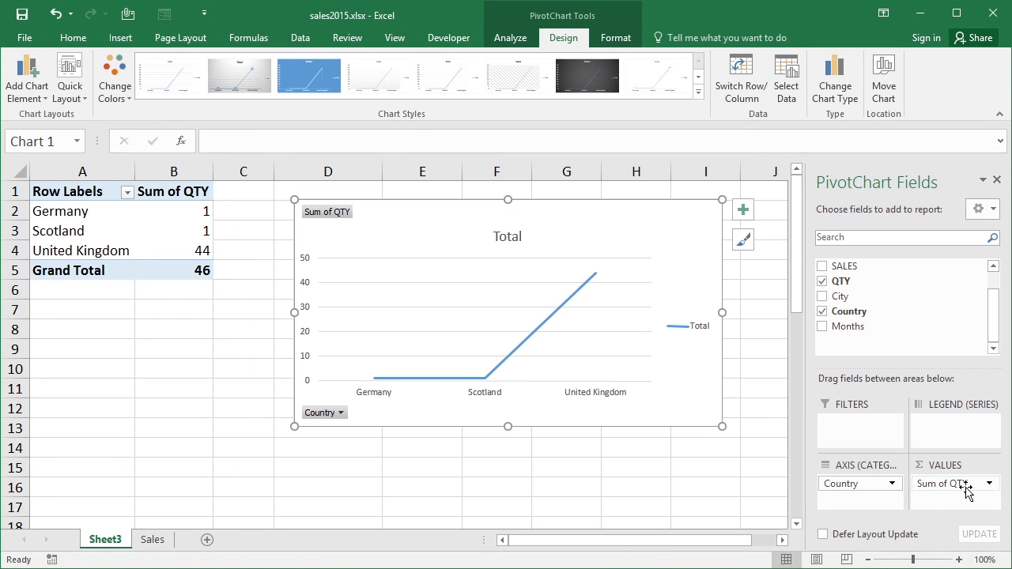
Insert a PivotTable from the data on the Sales sheet, placed on a new worksheet
left_click(151, 542)
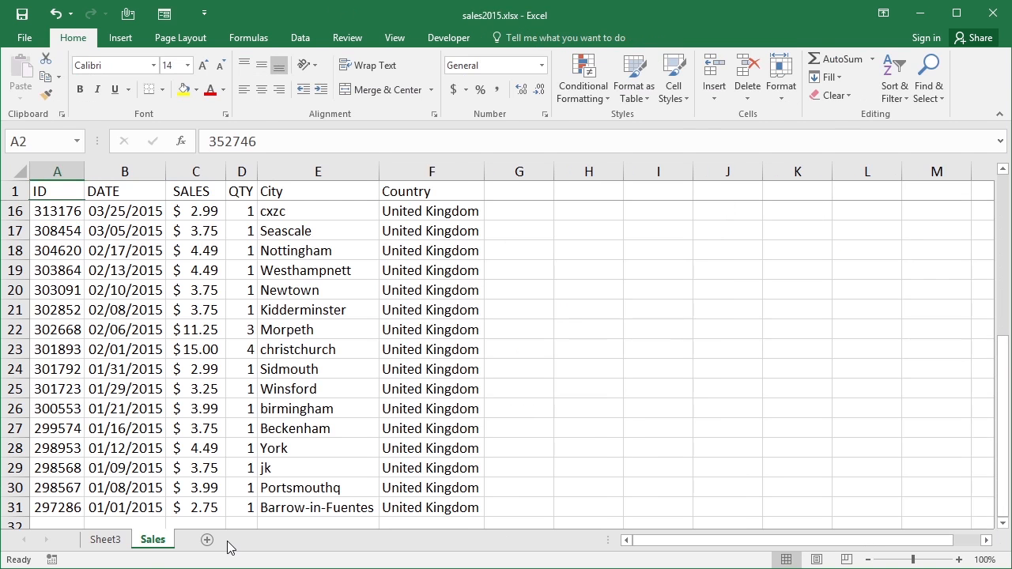
left_click(89, 309)
left_click(122, 37)
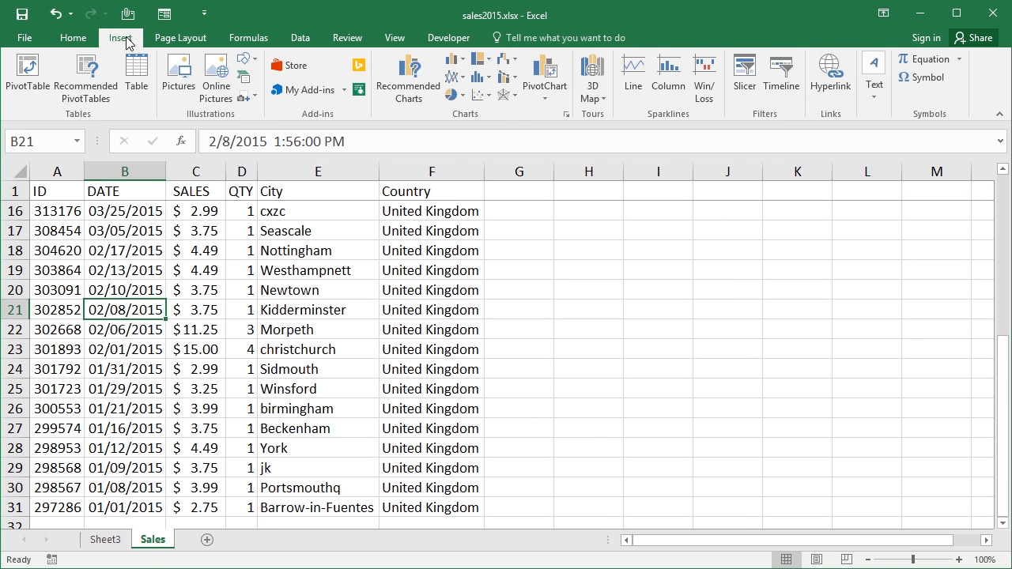
left_click(41, 86)
left_click(563, 306)
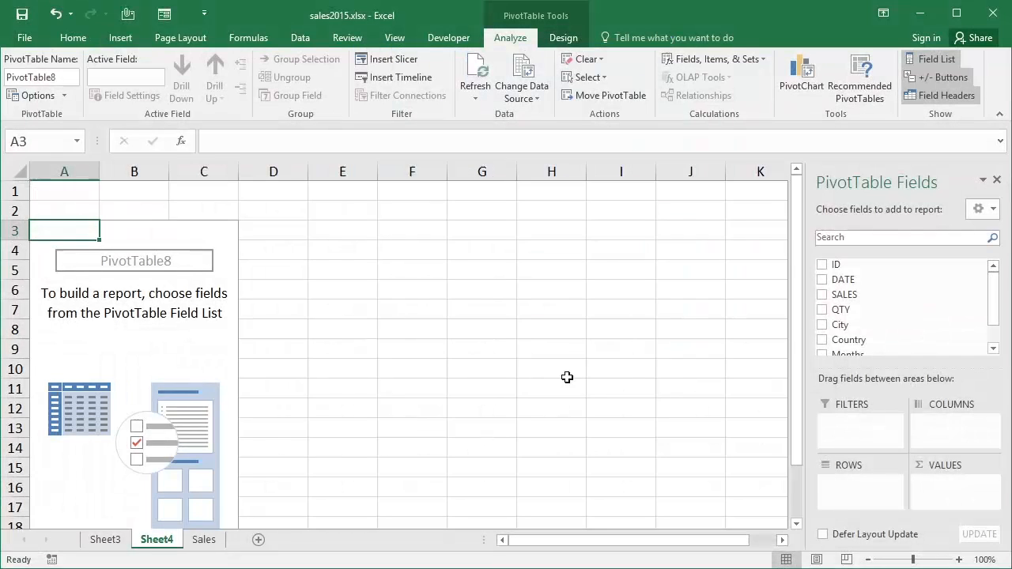
Lay out the new pivot table with Country as rows, Months as columns and the sum of SALES as values
left_click_drag(949, 339, 867, 485)
left_click_drag(843, 294, 963, 497)
scroll(973, 343, "down", 1)
left_click_drag(870, 332, 920, 440)
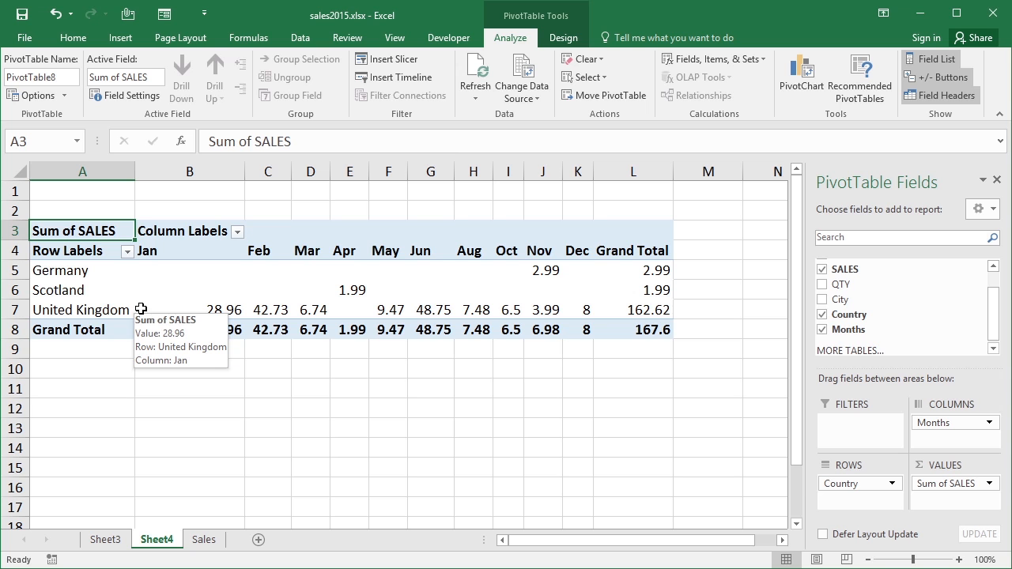
Create a PivotChart from the country-by-month pivot table on its own chart sheet
left_click(121, 270)
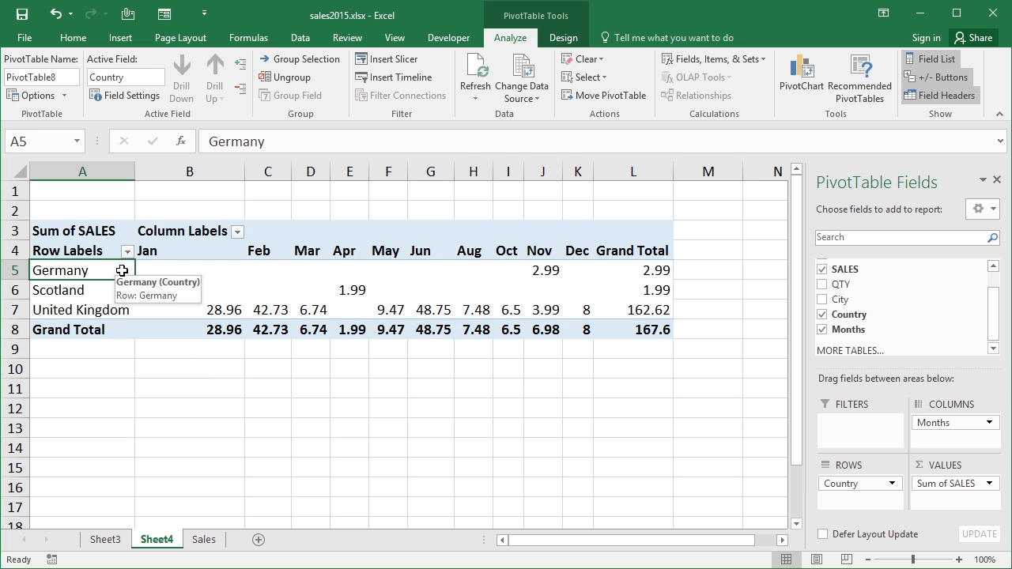
key("F11")
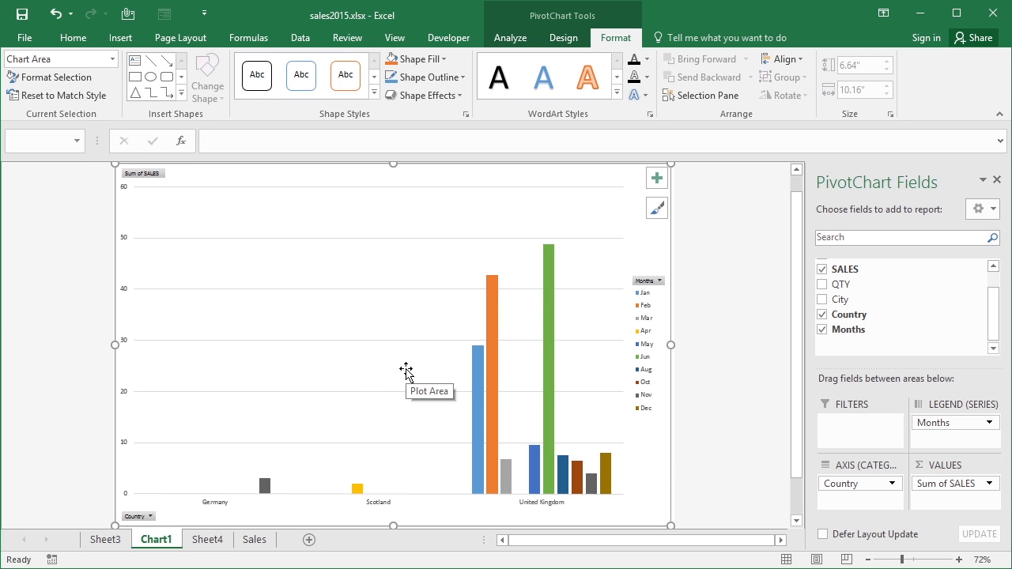
Remove the Months field from the legend series of the PivotChart on Chart1, keeping Country and Sum of SALES
left_click(207, 540)
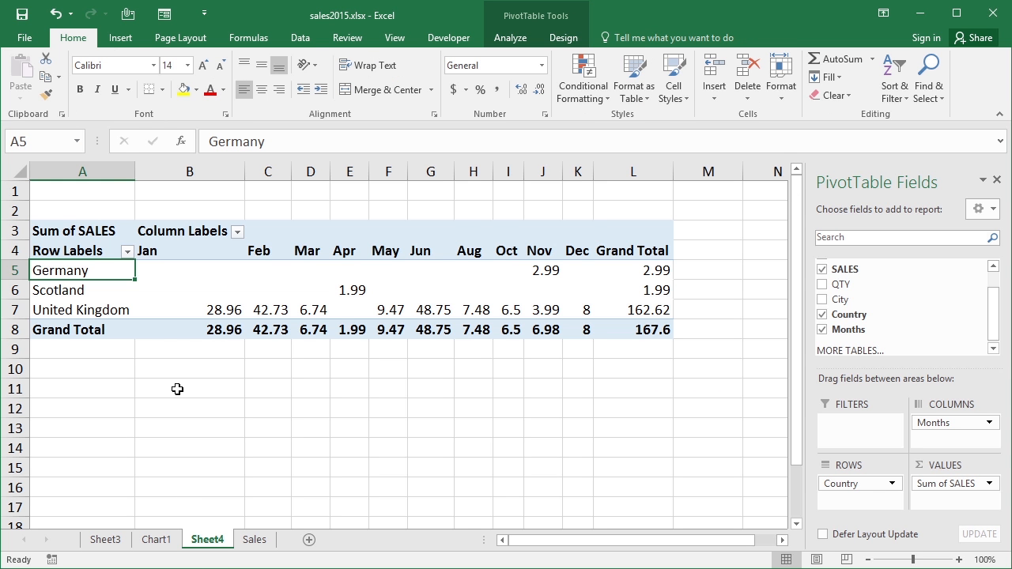
left_click(162, 541)
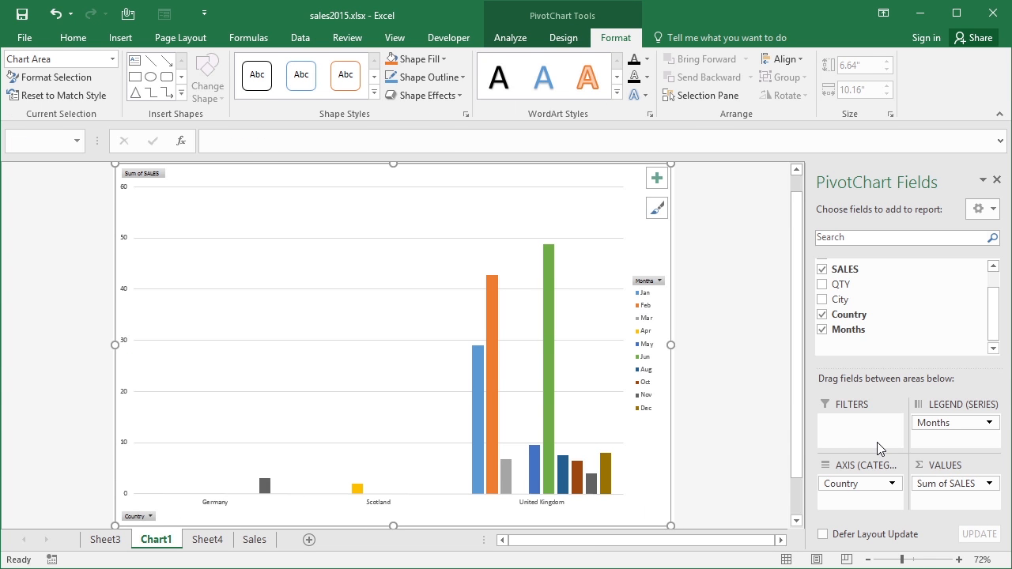
left_click_drag(963, 422, 947, 316)
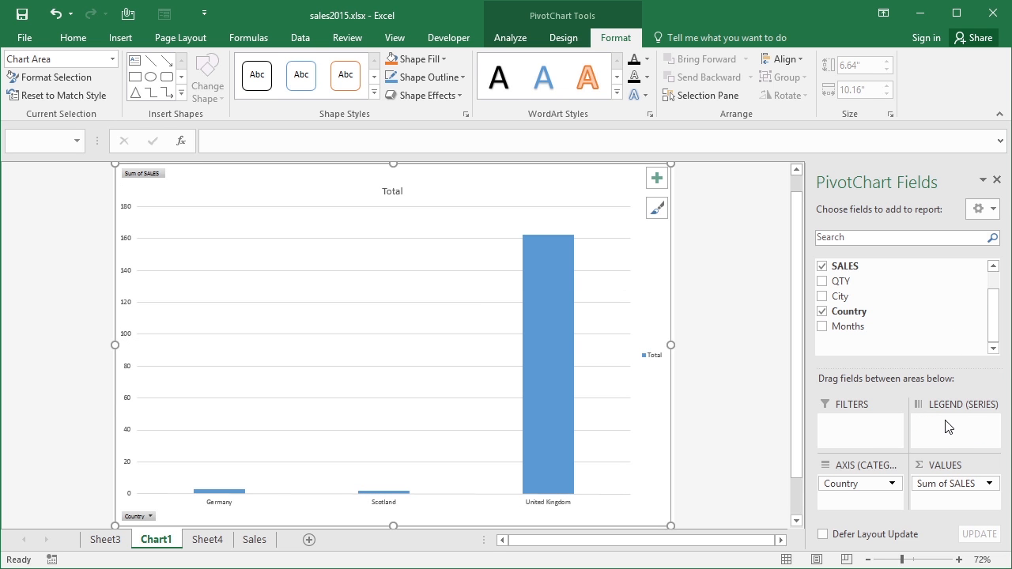
Check the linked pivot table on Sheet4 and the source data on the Sales sheet, and return to Chart1
left_click(210, 542)
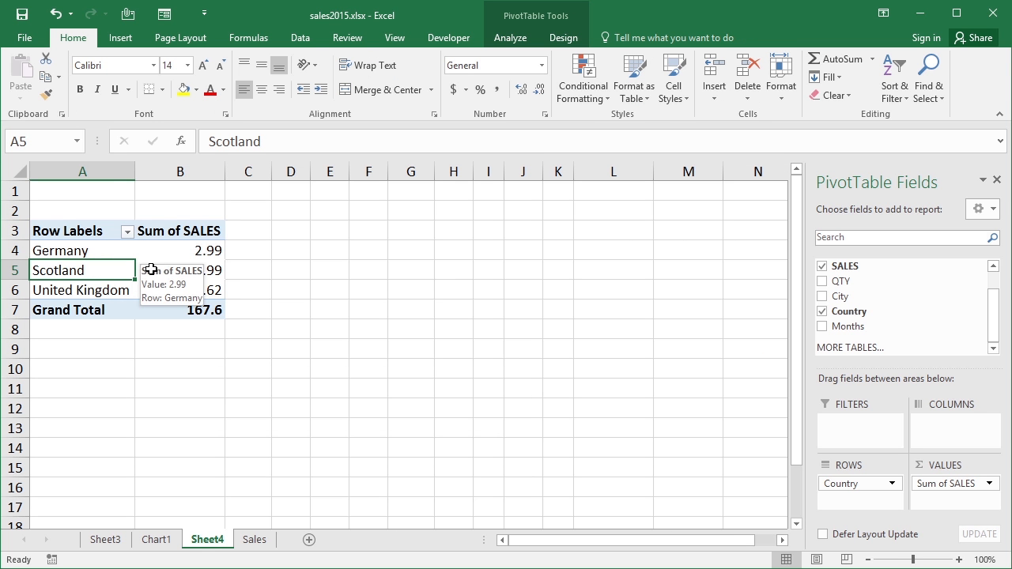
left_click(255, 540)
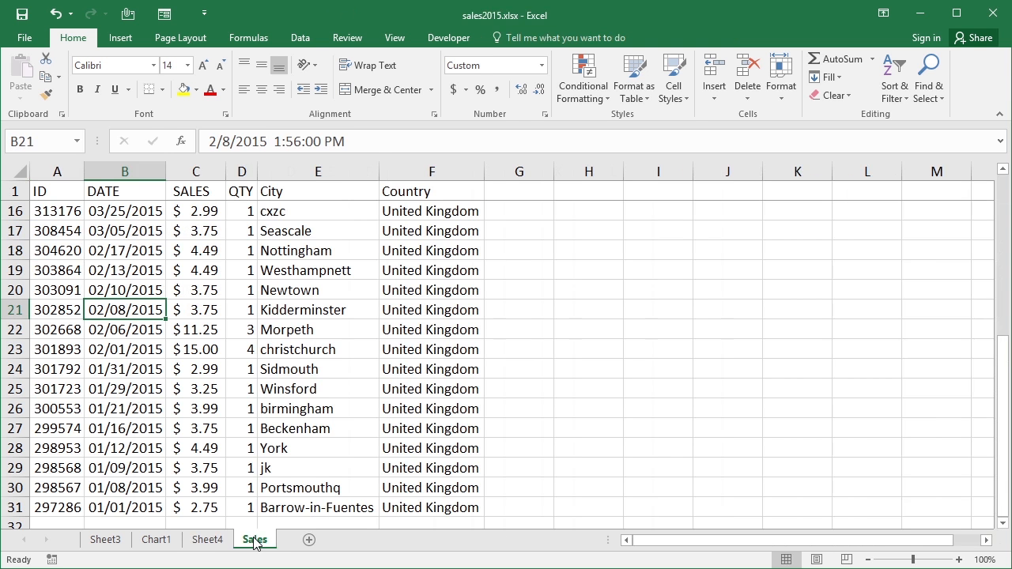
left_click(163, 541)
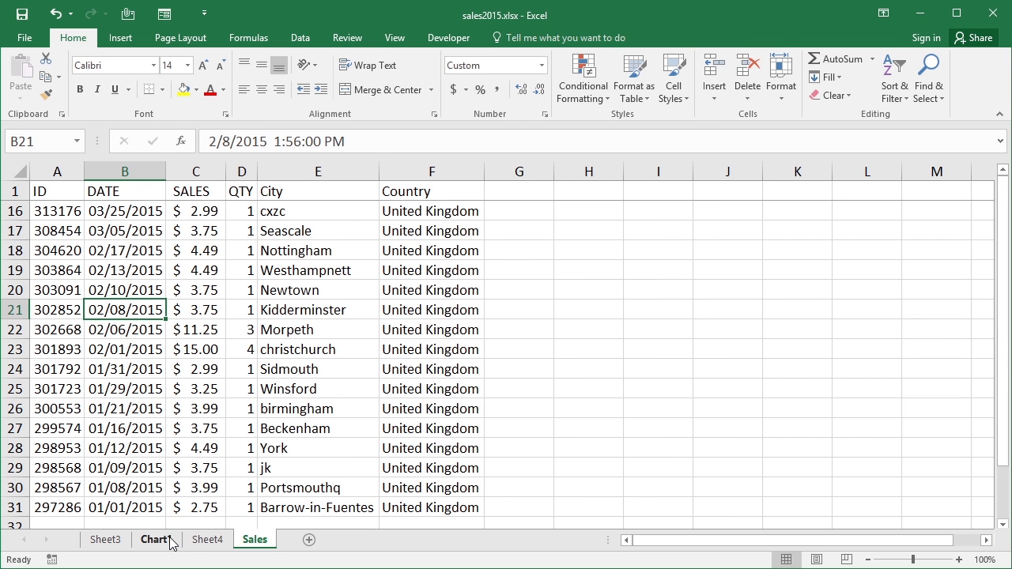